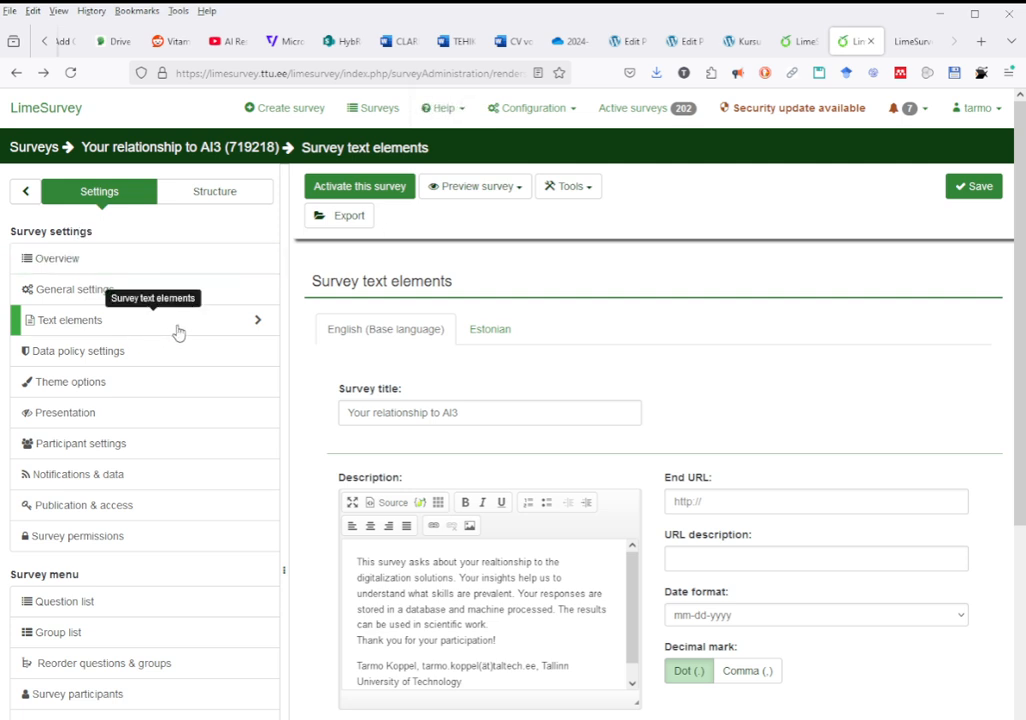
- Return to the Overview summary of survey 719218, 'Your relationship to AI3'
click(57, 259)
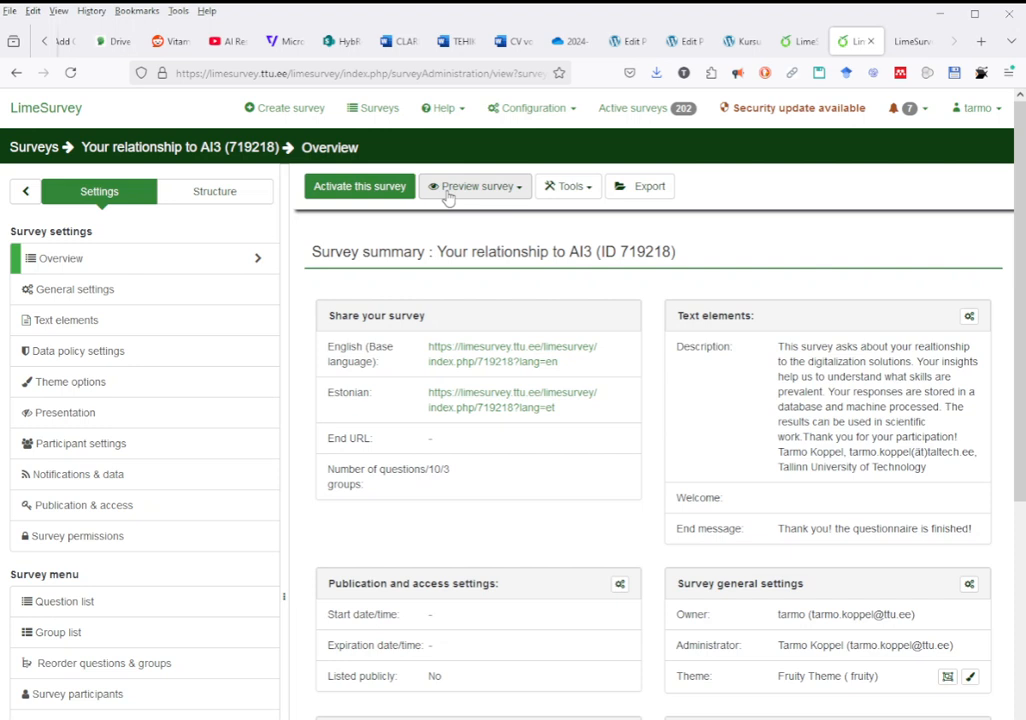
- Check the preview language list, then open the Activate this survey review page
click(521, 199)
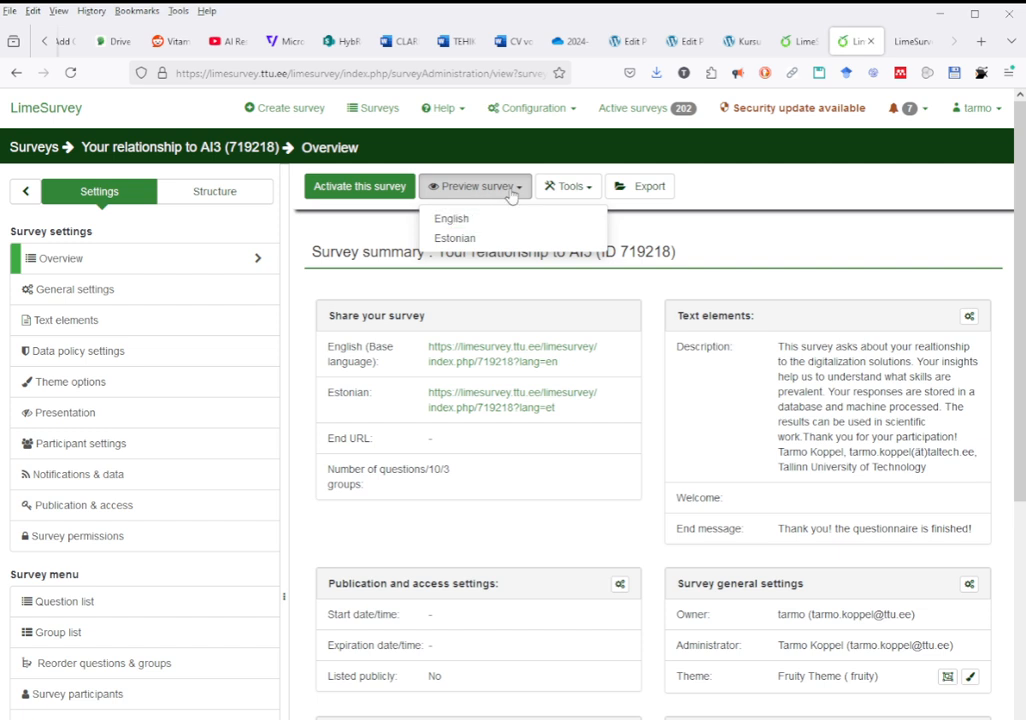
click(379, 214)
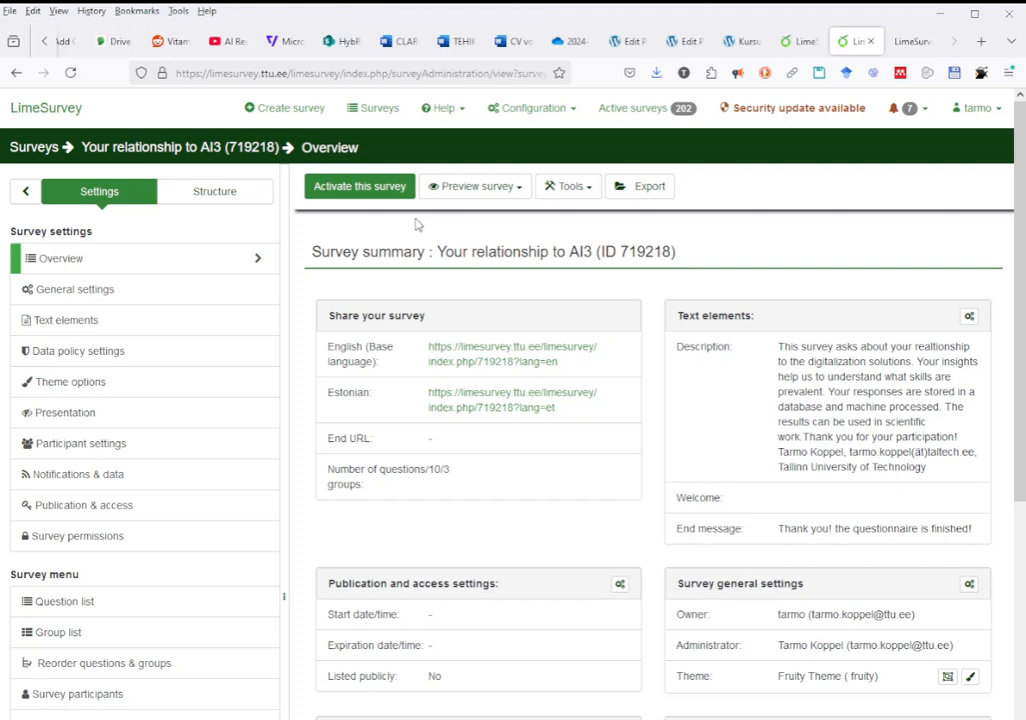
click(352, 190)
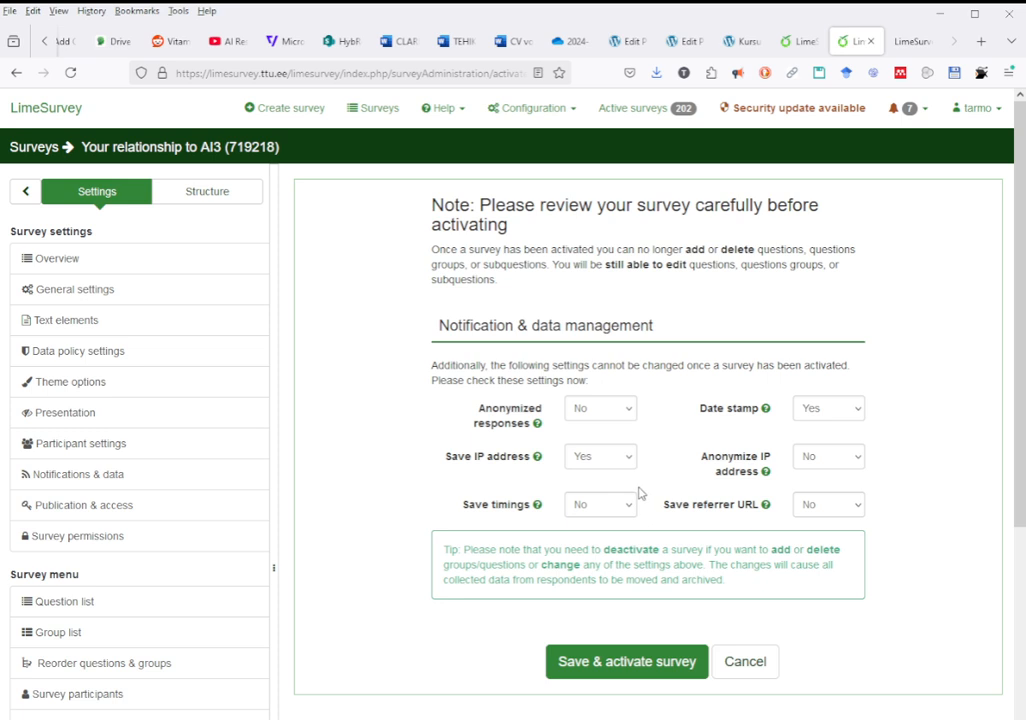
scroll(149, 520, down, 3)
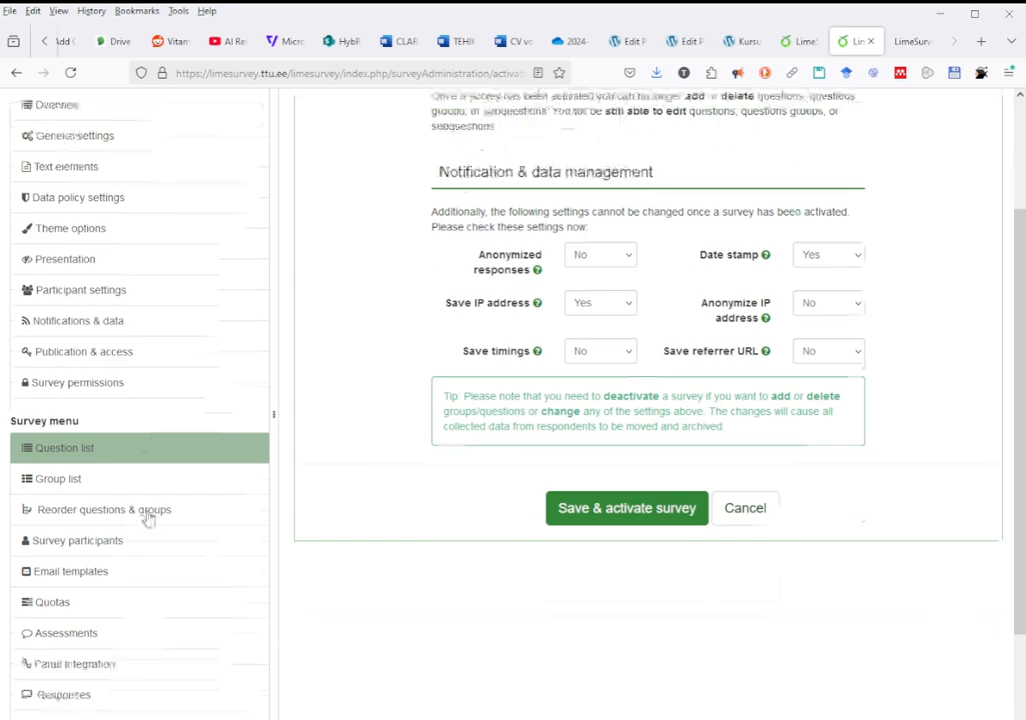
scroll(148, 519, down, 1)
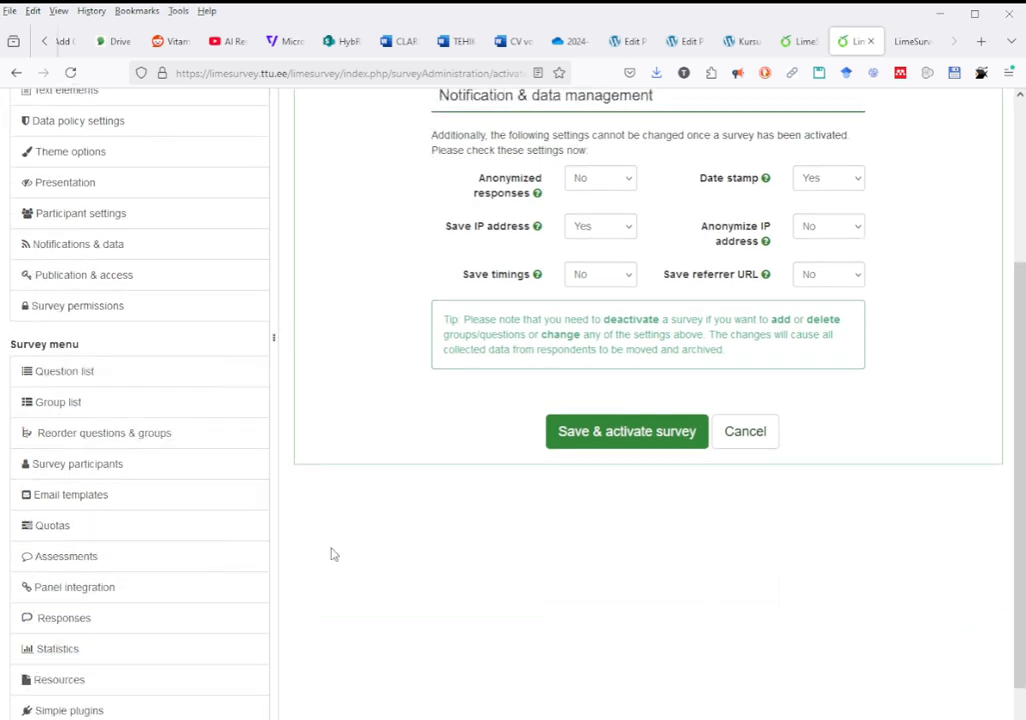
scroll(378, 520, up, 1)
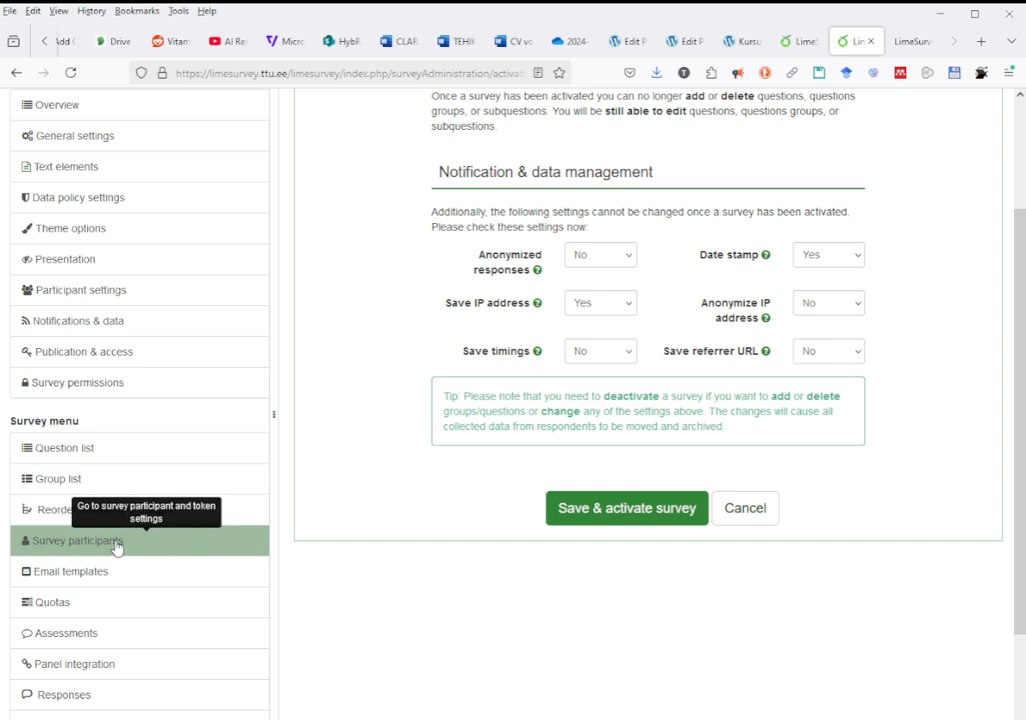
scroll(486, 522, up, 2)
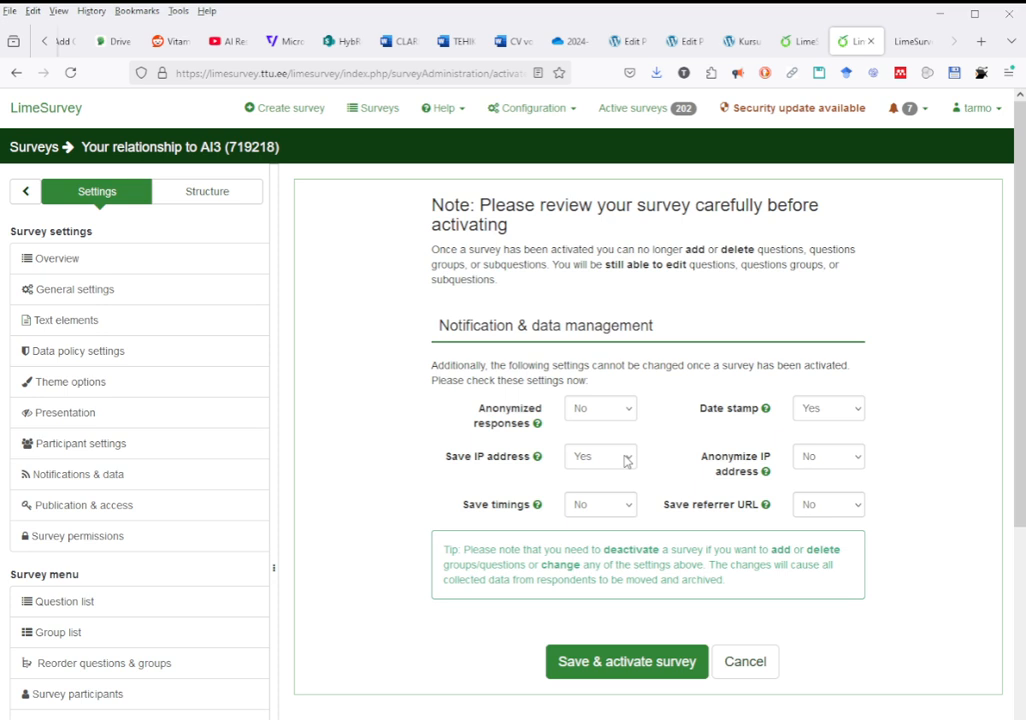
click(627, 461)
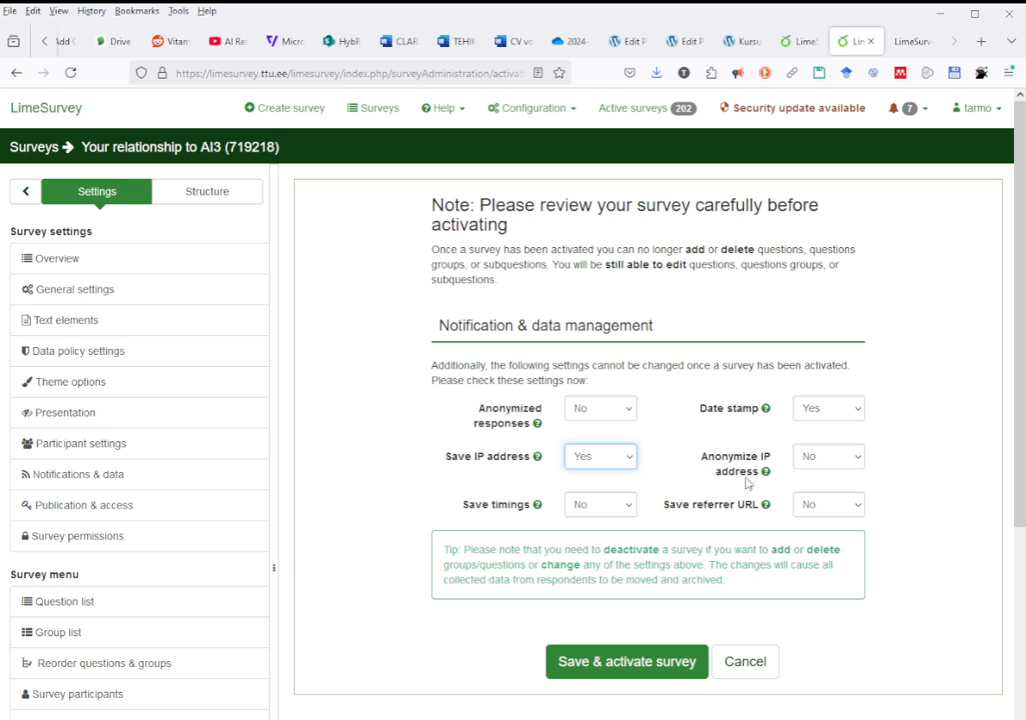
- Save and activate the survey, then choose closed-access mode for it
mouse_move(765, 473)
click(647, 662)
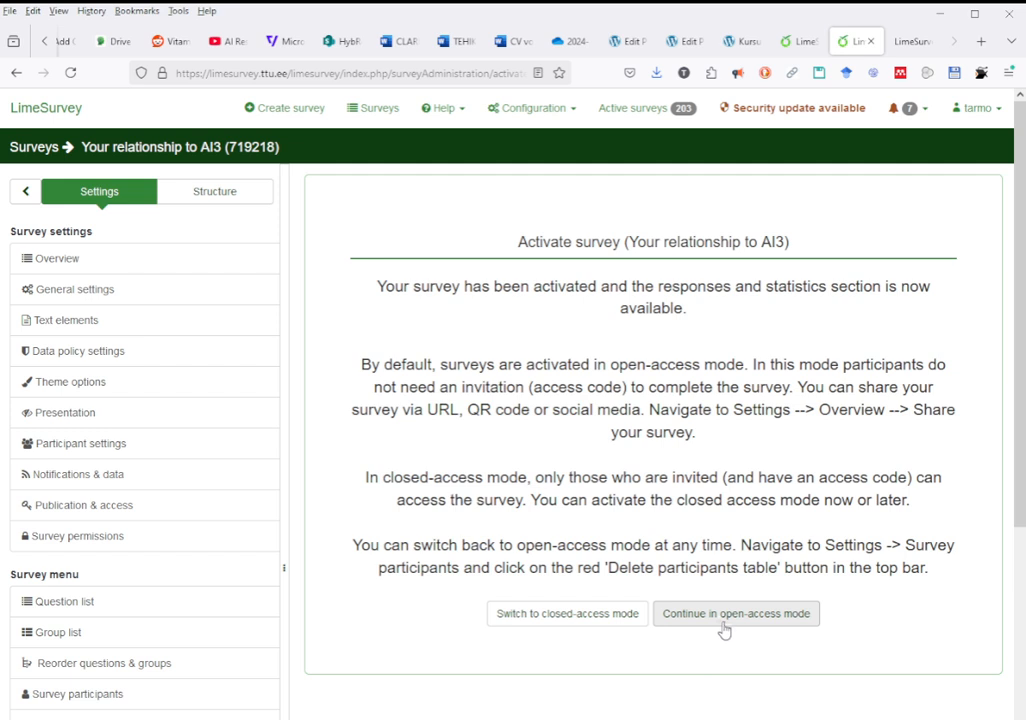
click(567, 614)
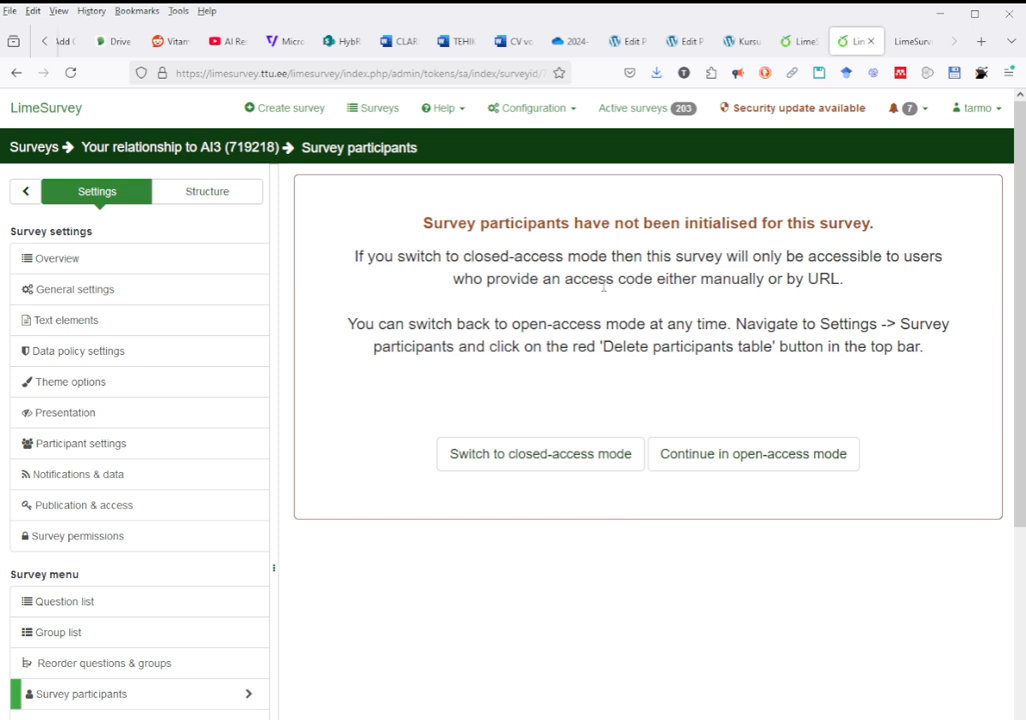
- Create the participant table lime_tokens_719218 and continue to the empty participant summary
click(568, 468)
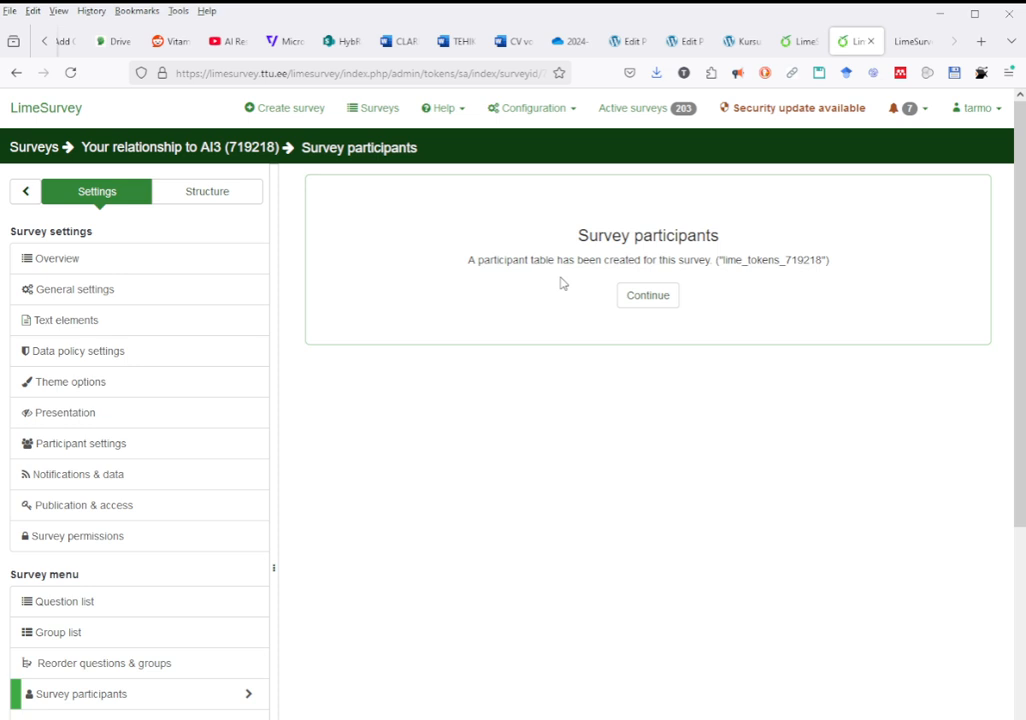
click(646, 298)
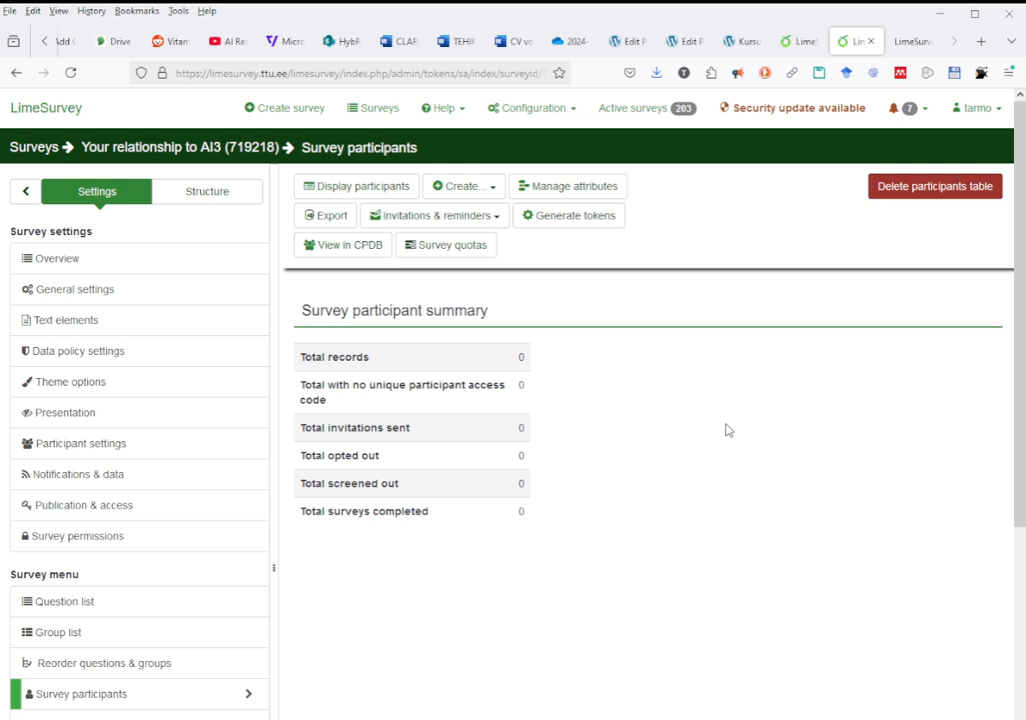
- Show the Create... options: Add participant, dummy participants, CSV file and LDAP query
scroll(727, 429, down, 3)
scroll(727, 429, up, 3)
click(464, 187)
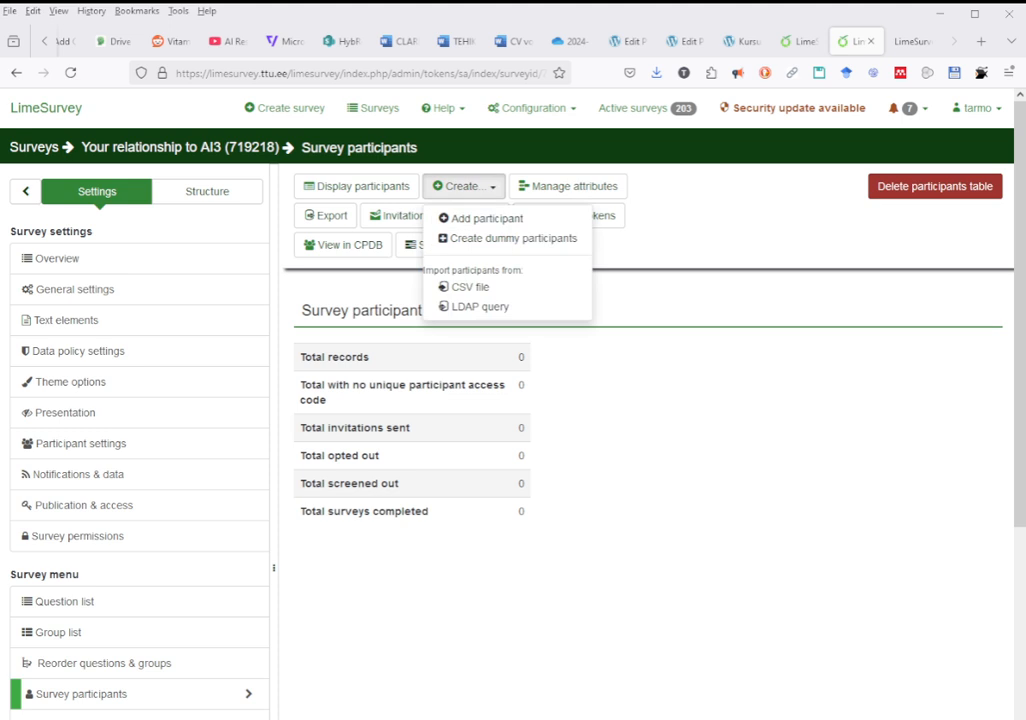
click(716, 460)
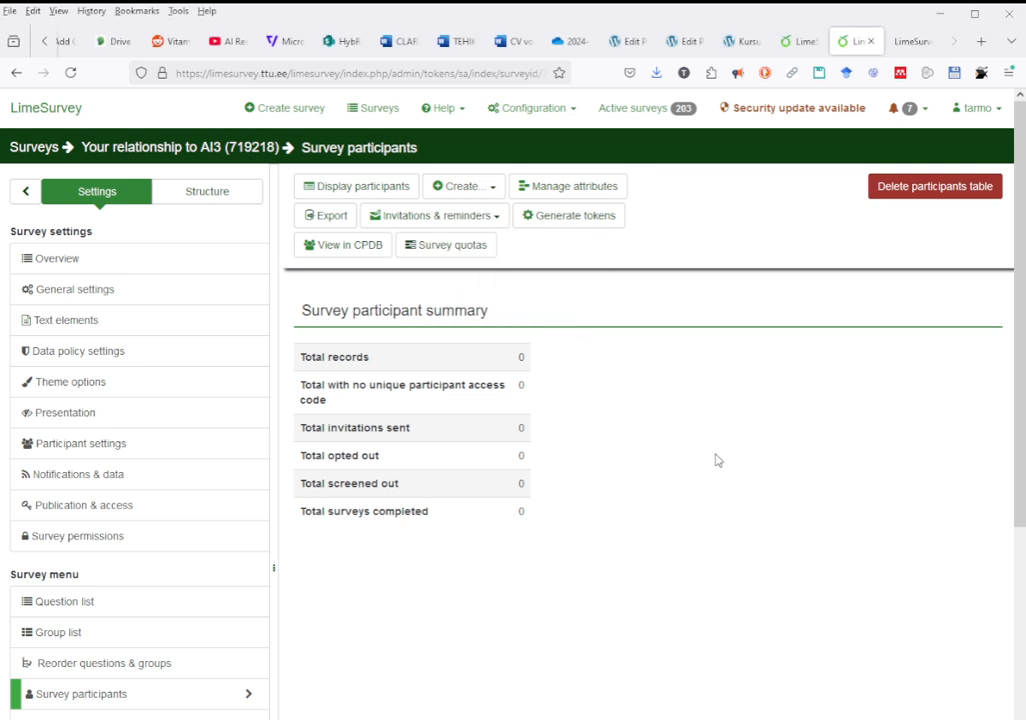
click(494, 195)
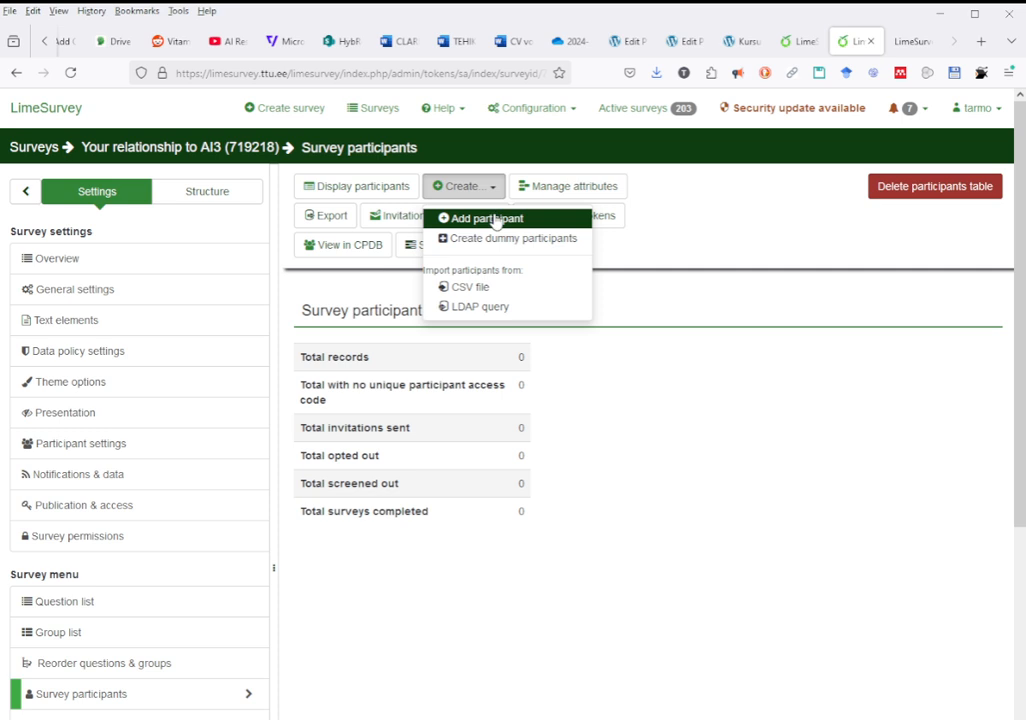
- Add a single participant and fill in their first and last name
click(496, 220)
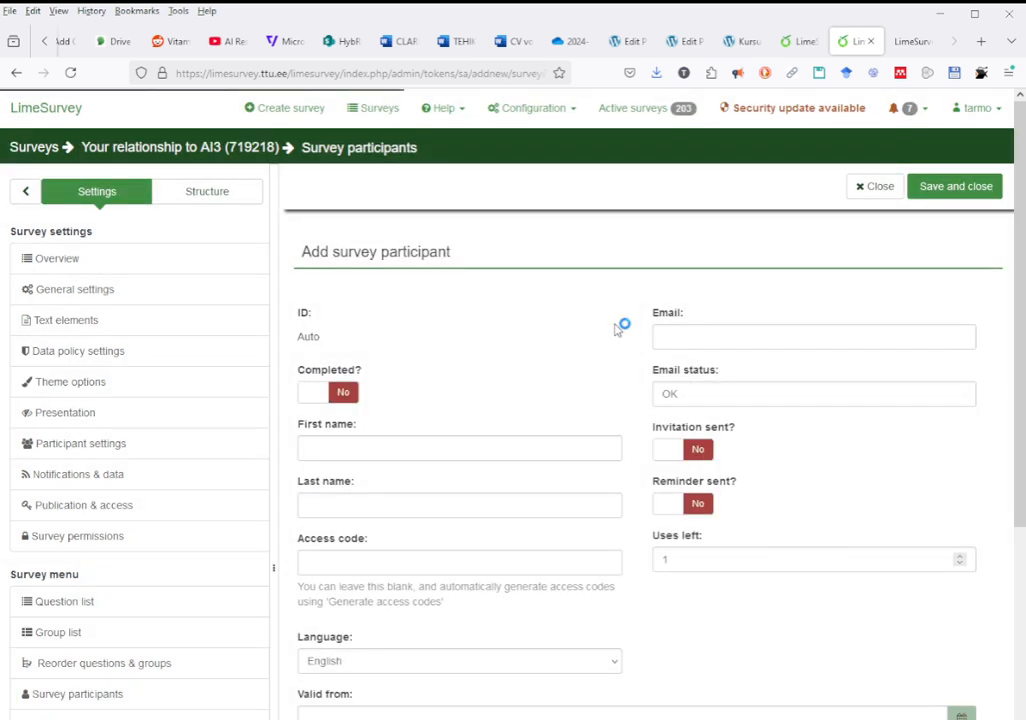
click(396, 440)
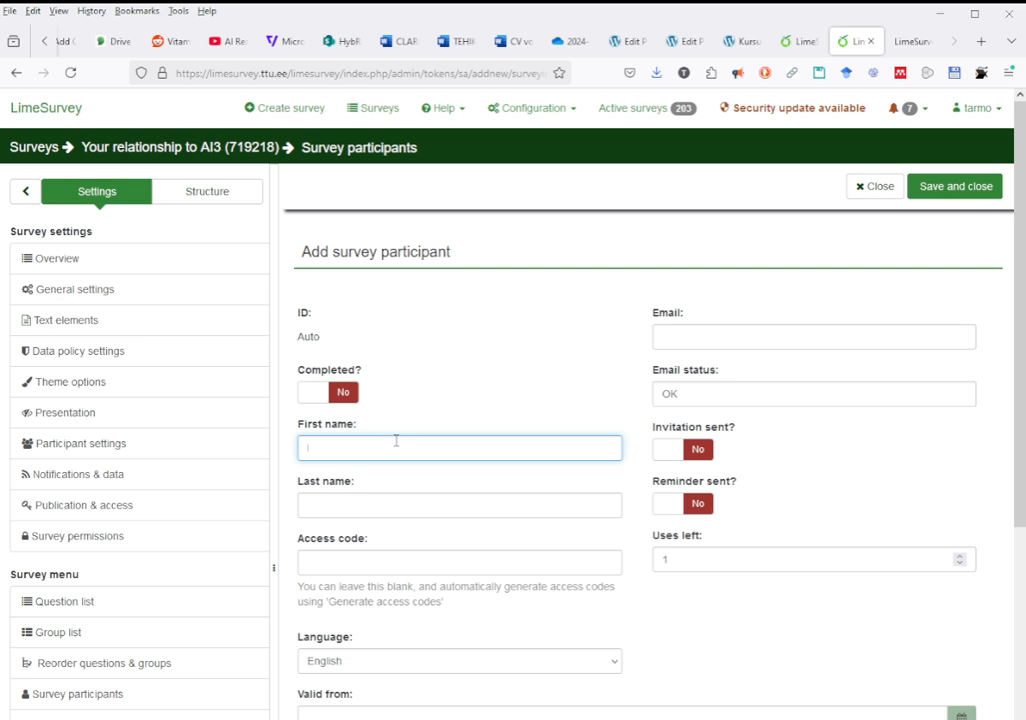
key(Tab)
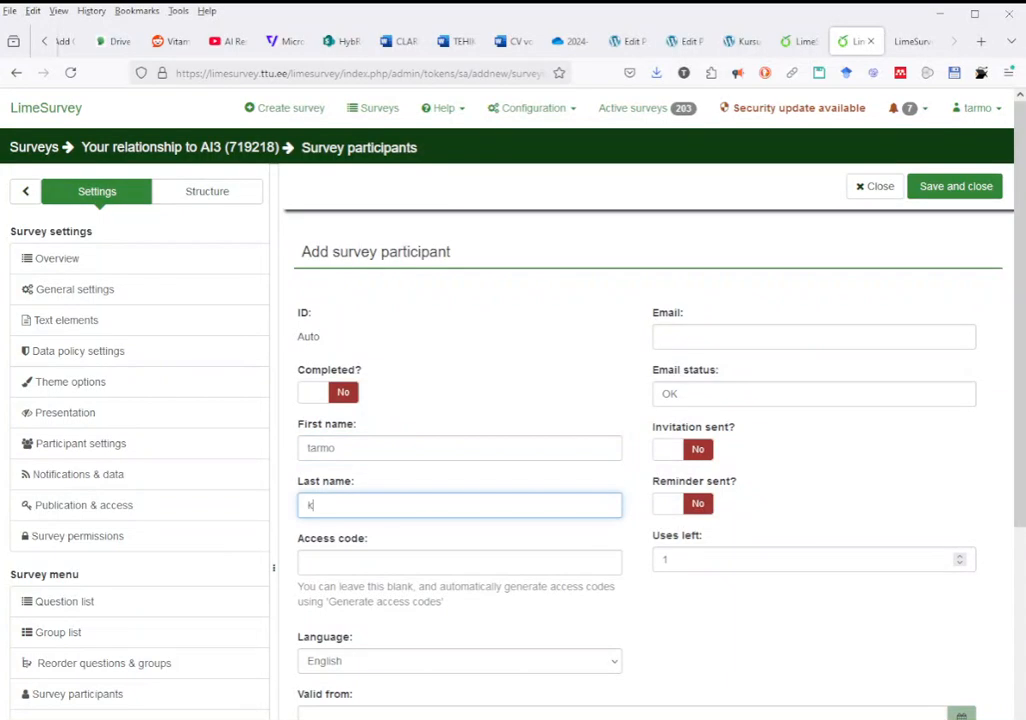
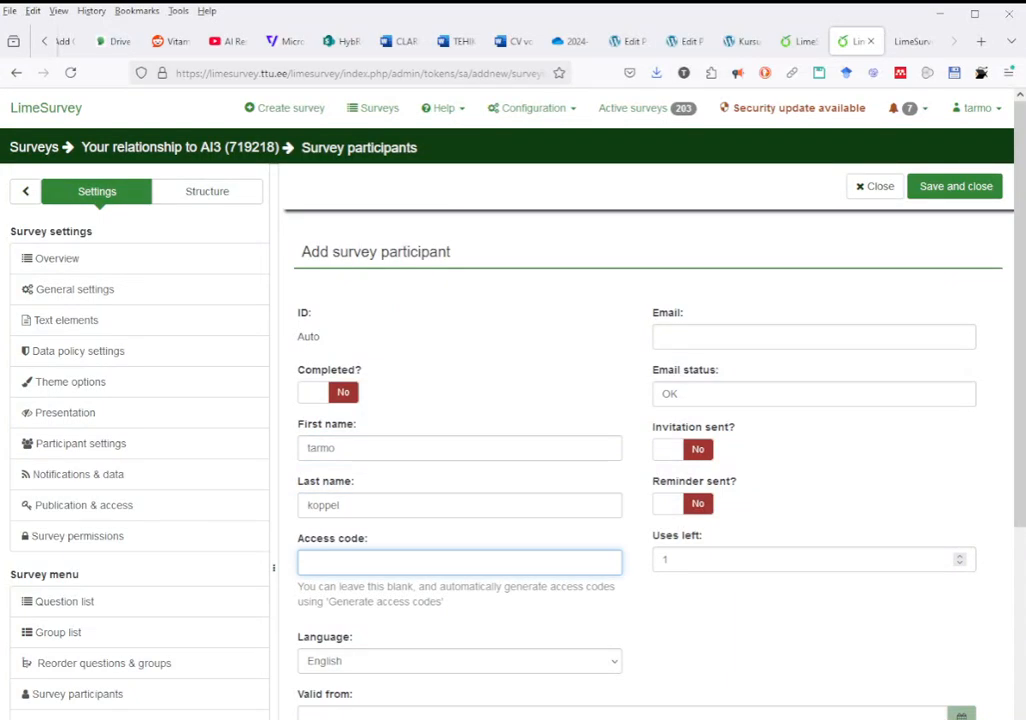
scroll(420, 452, down, 3)
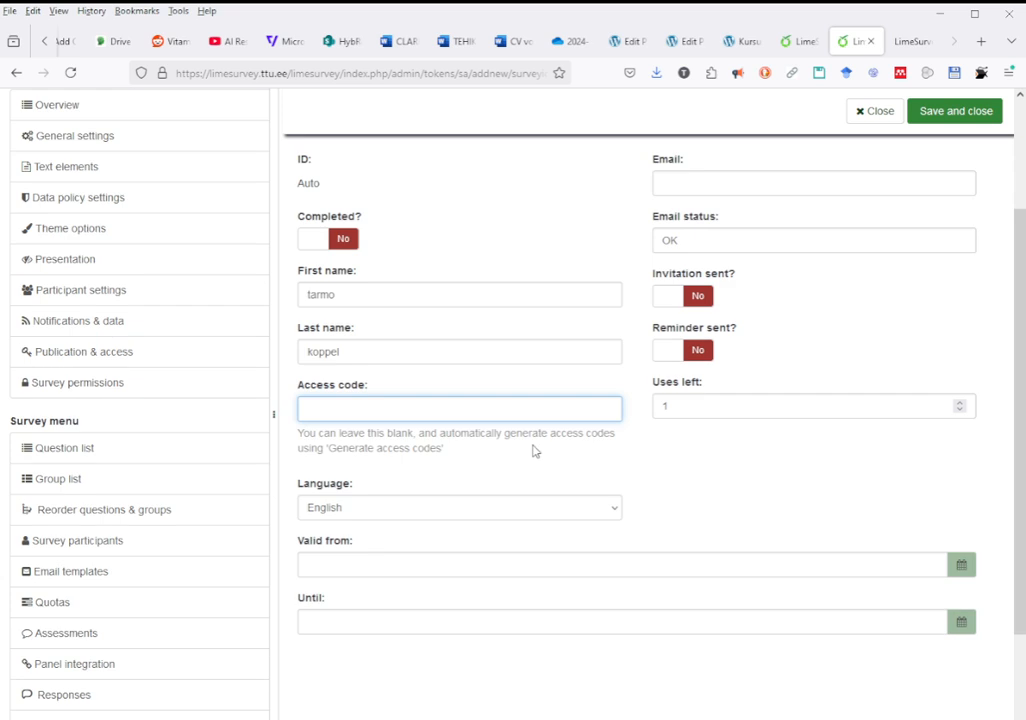
scroll(630, 400, up, 3)
- Fill in the participant's e-mail address and save them as participant ID 1
click(701, 333)
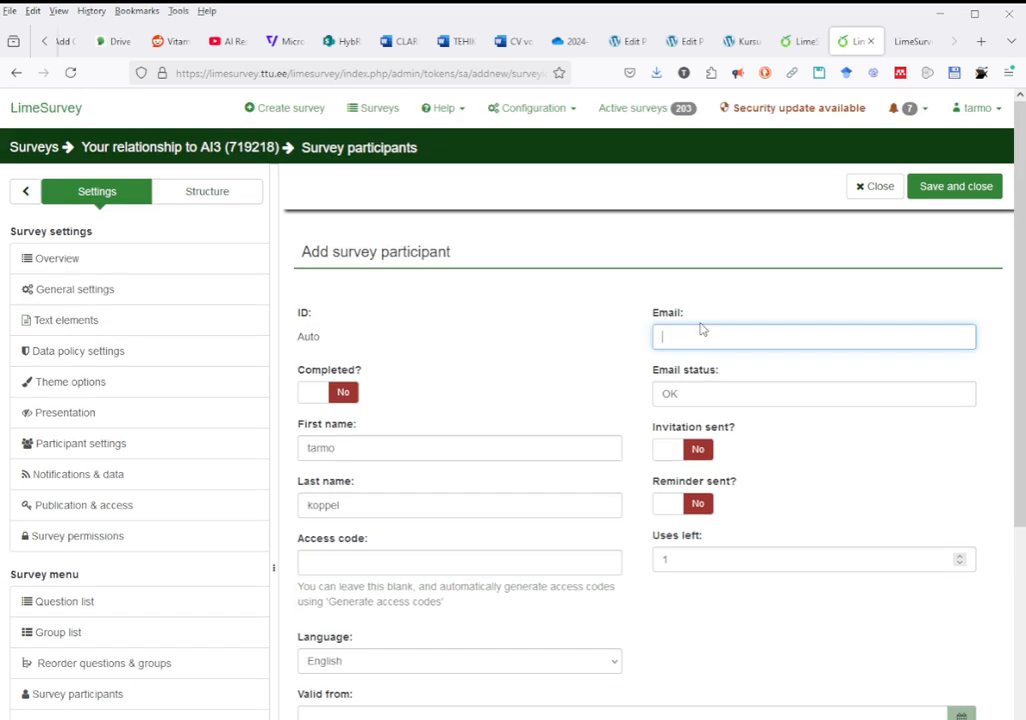
click(527, 362)
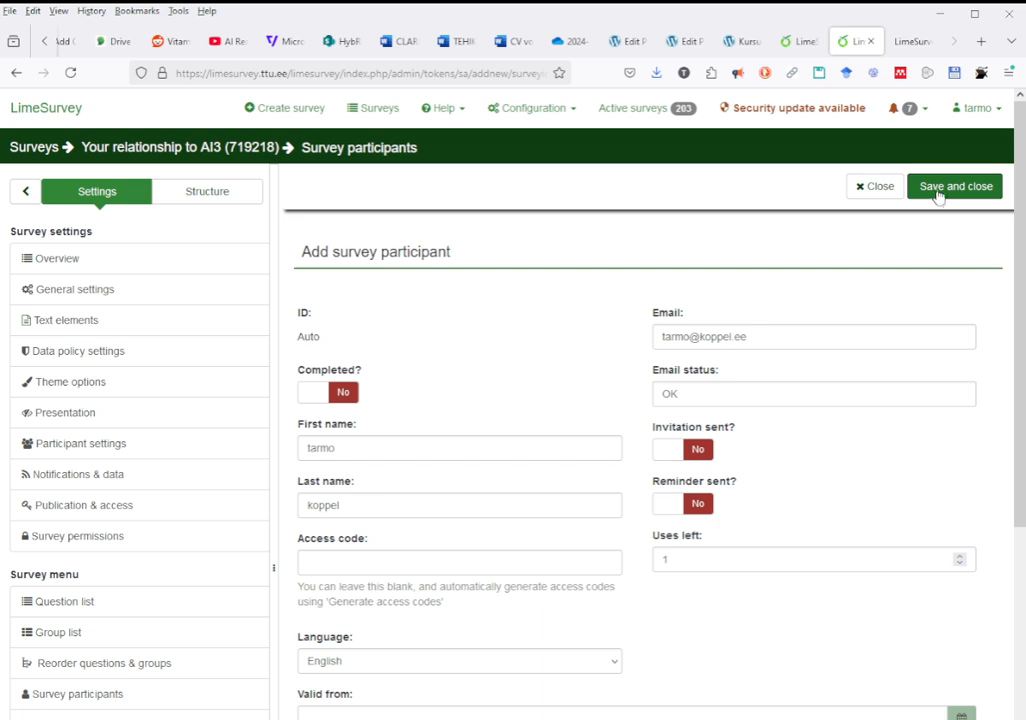
scroll(866, 339, down, 3)
scroll(866, 343, up, 3)
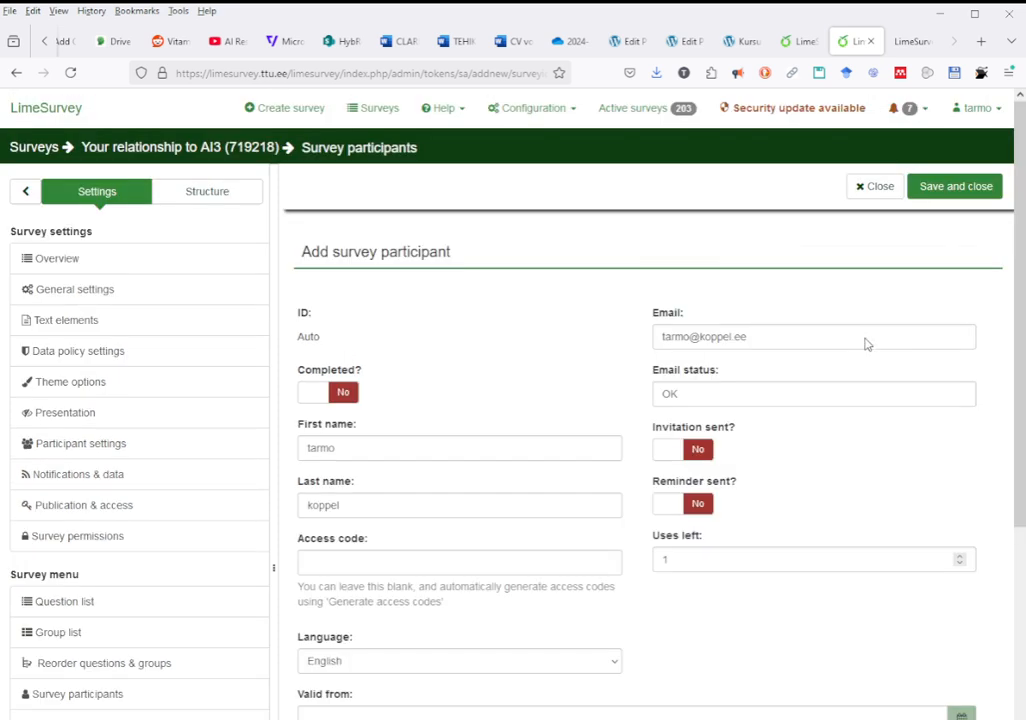
click(950, 188)
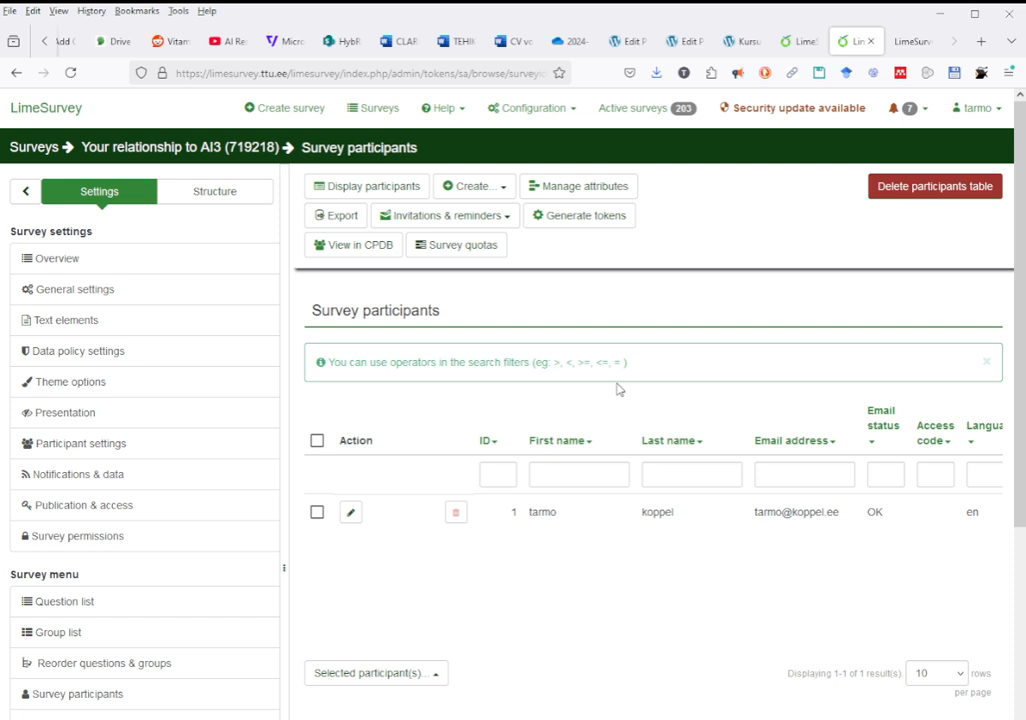
- Open the survey's Participant settings, then switch to participants.csv in Excel
click(60, 443)
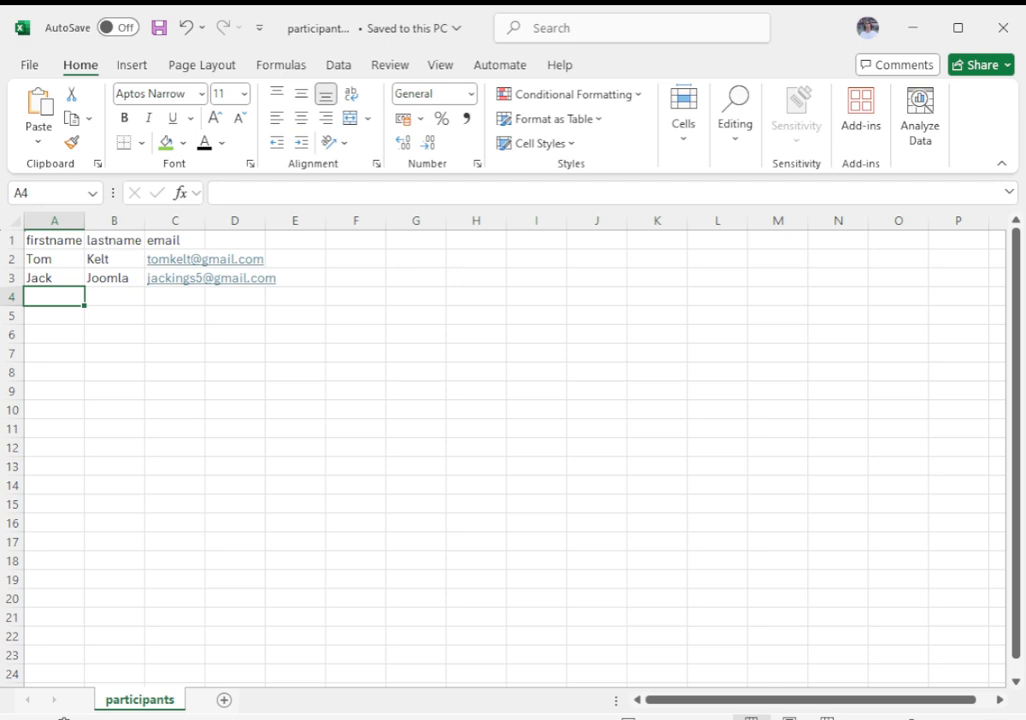
- Leave the participants spreadsheet and return to LimeSurvey's participant list in Firefox
key(alt+Tab)
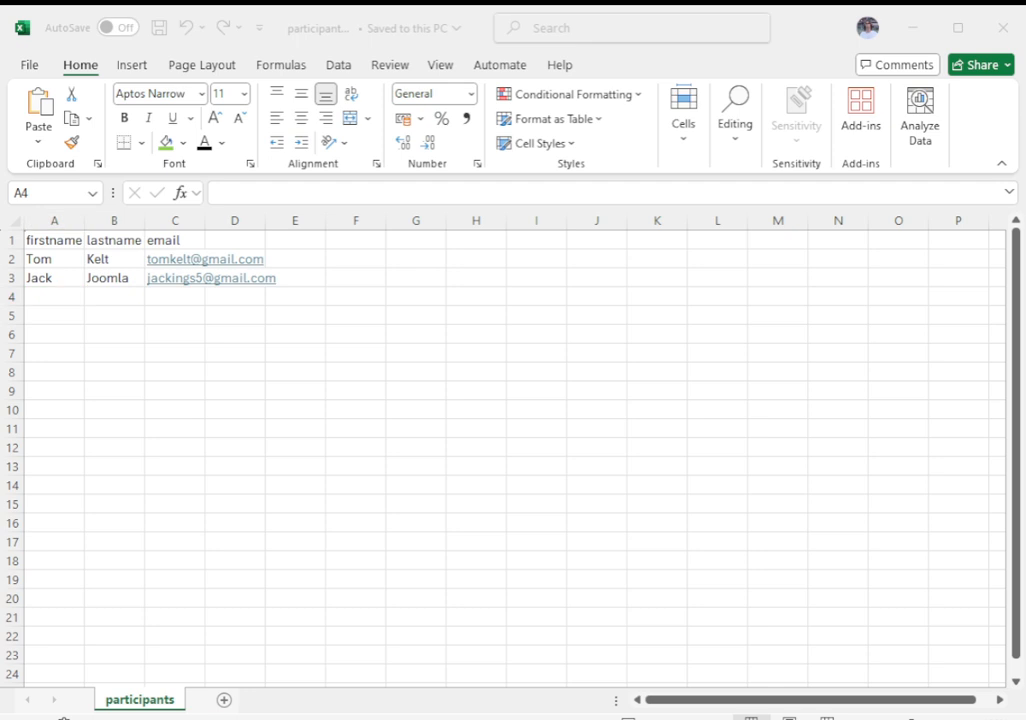
key(alt+Tab)
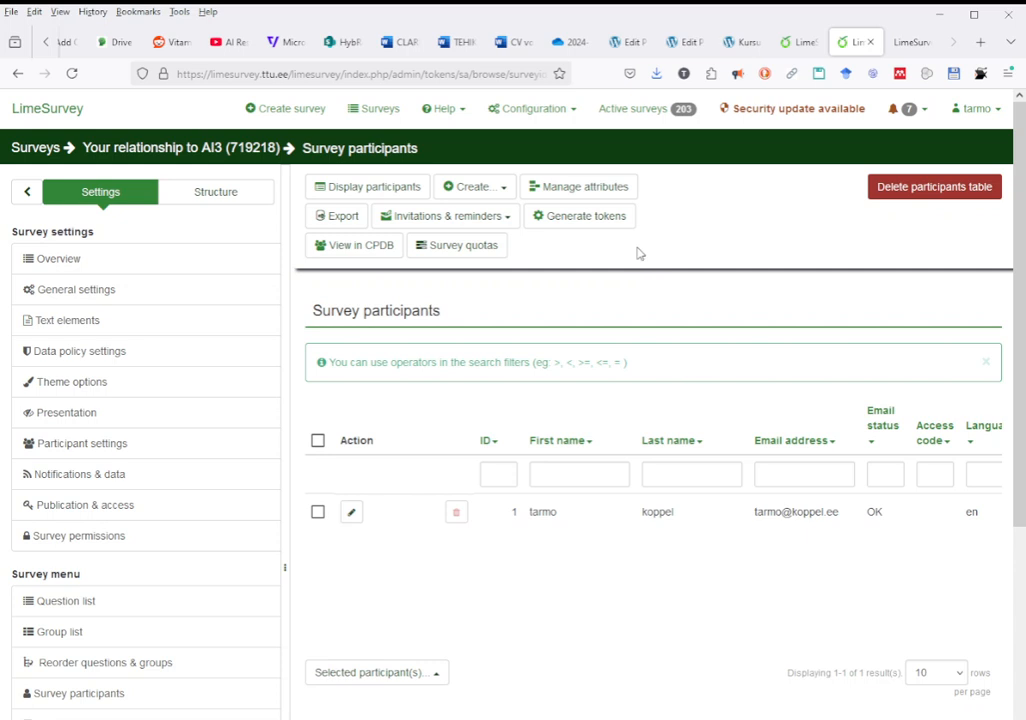
- Upload participants.csv through Create... > CSV file, importing its 2 records
click(481, 189)
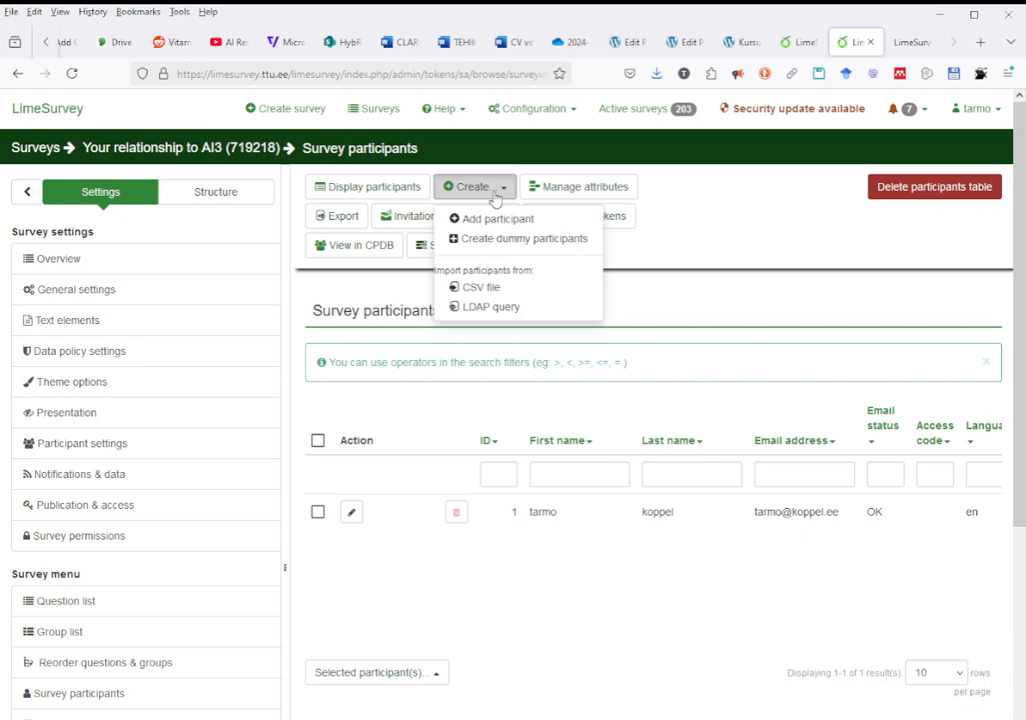
click(498, 292)
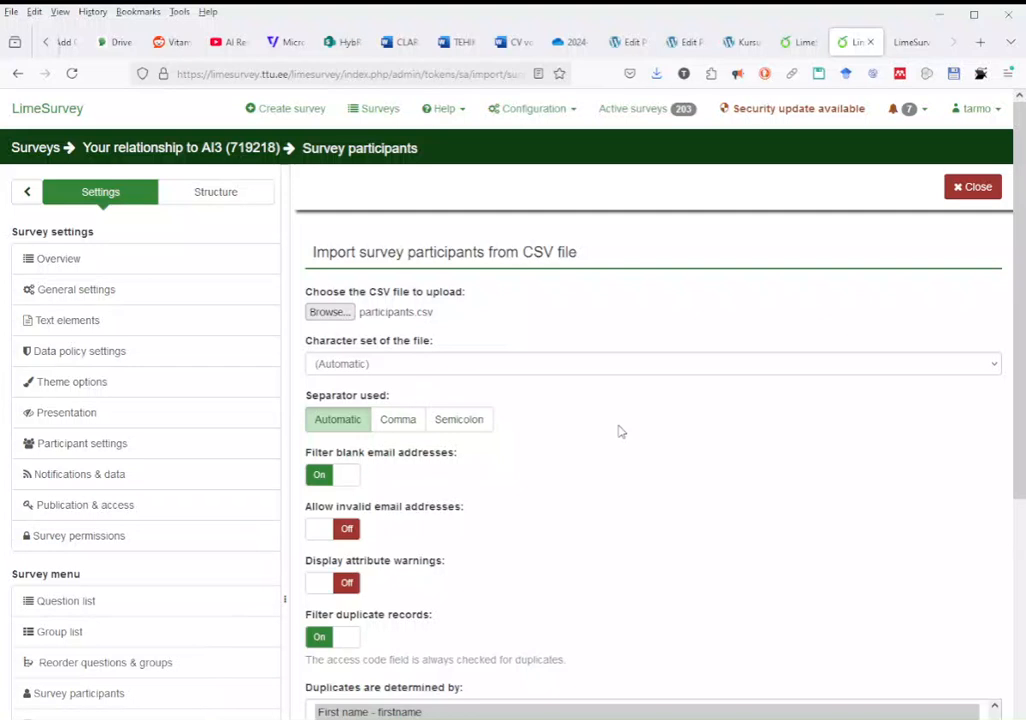
scroll(618, 430, down, 2)
scroll(618, 430, down, 2)
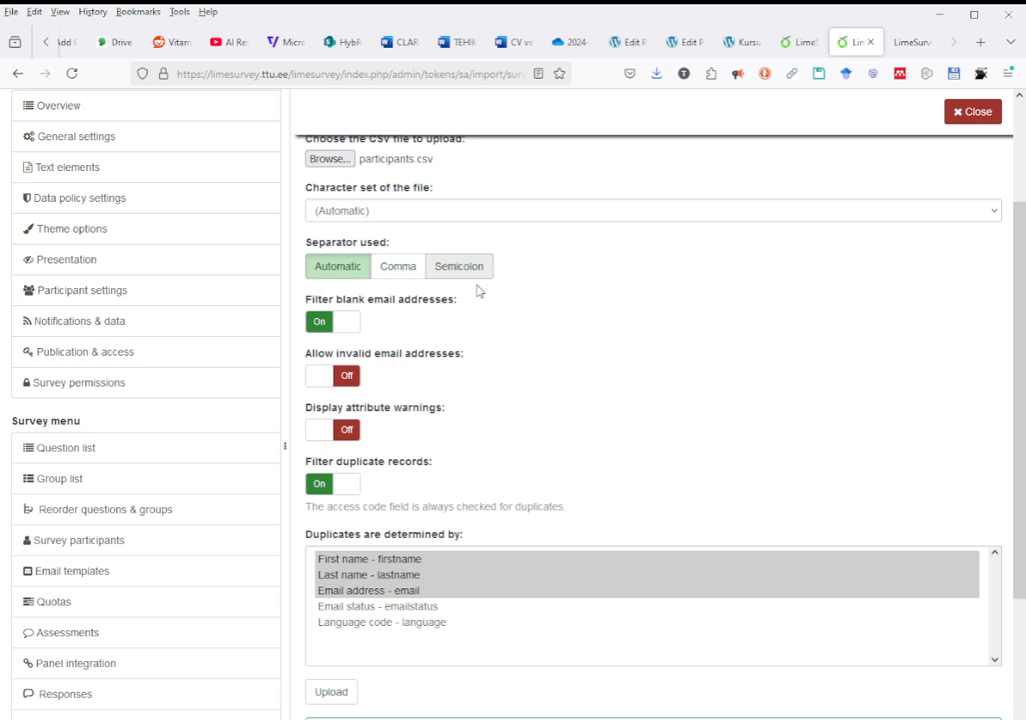
scroll(549, 374, down, 1)
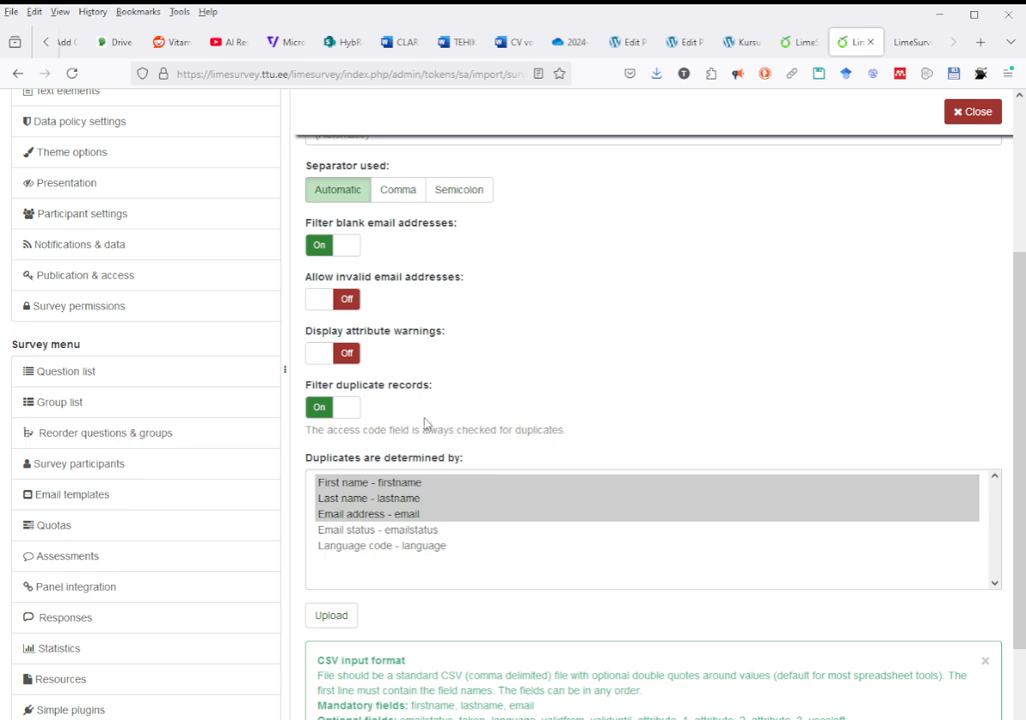
scroll(676, 390, down, 2)
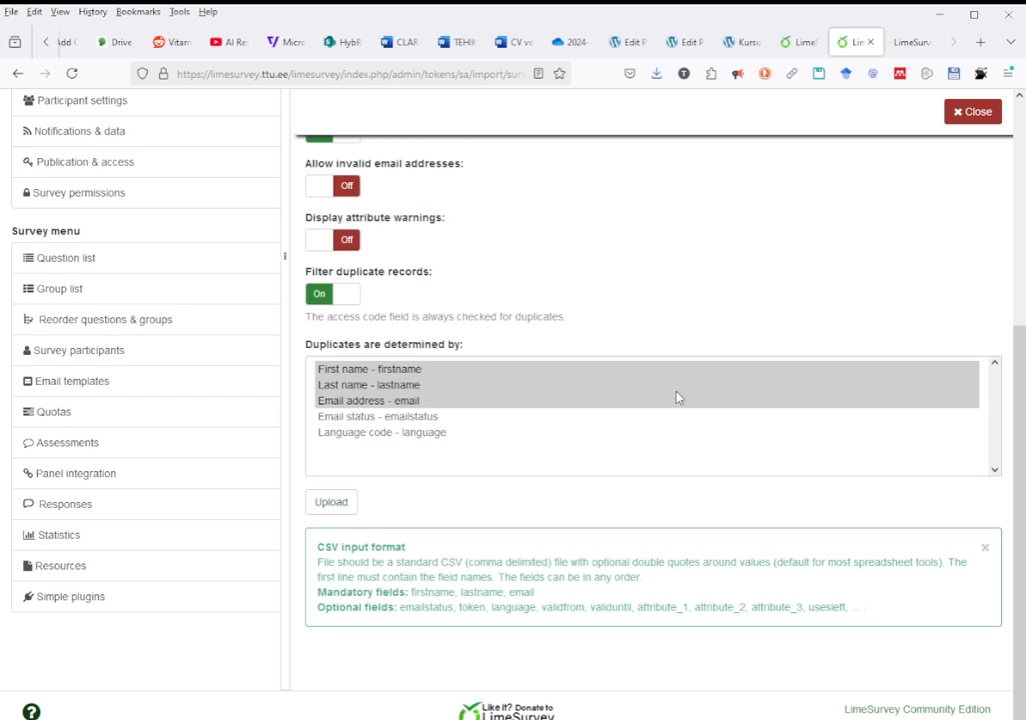
click(336, 505)
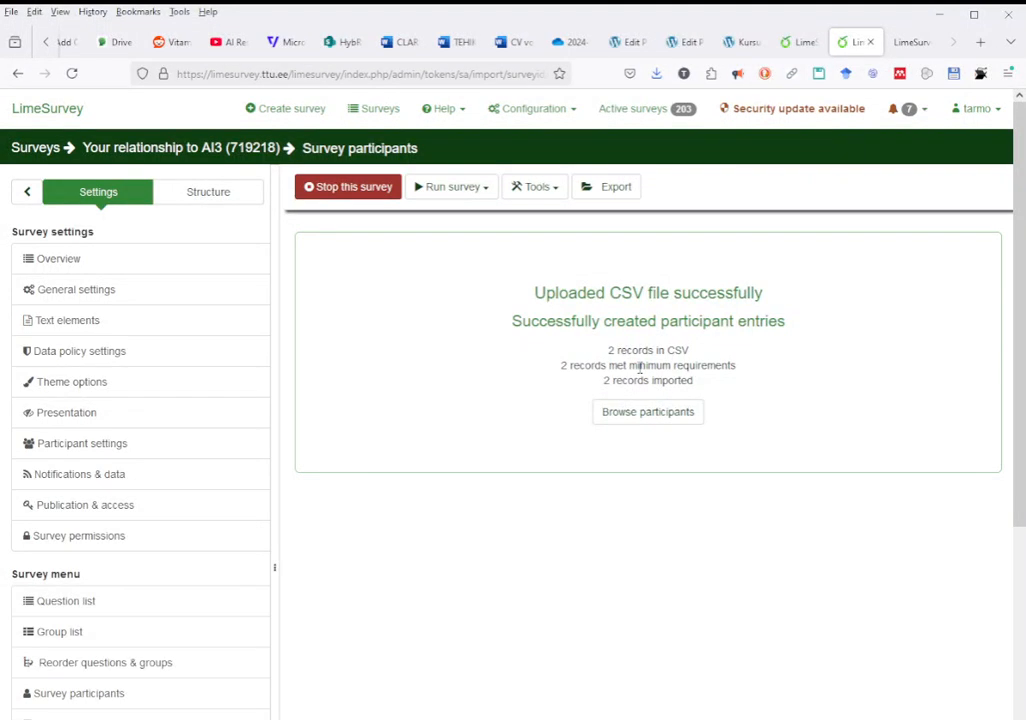
- Browse the participant table, now listing participants with IDs 1 to 3
click(642, 423)
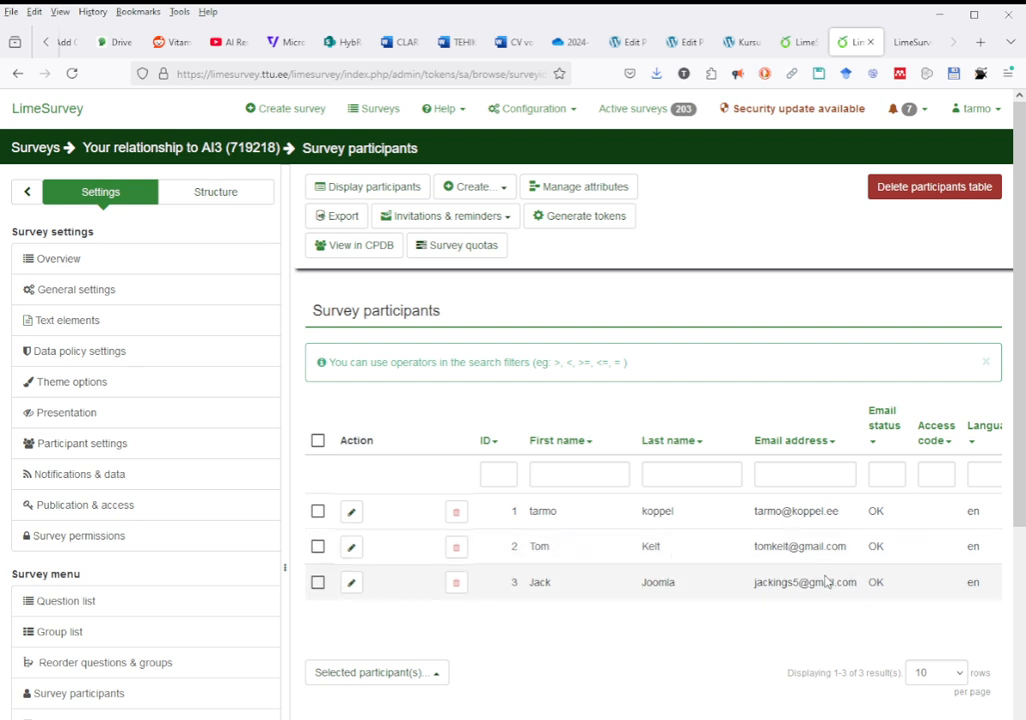
scroll(650, 510, right, 2)
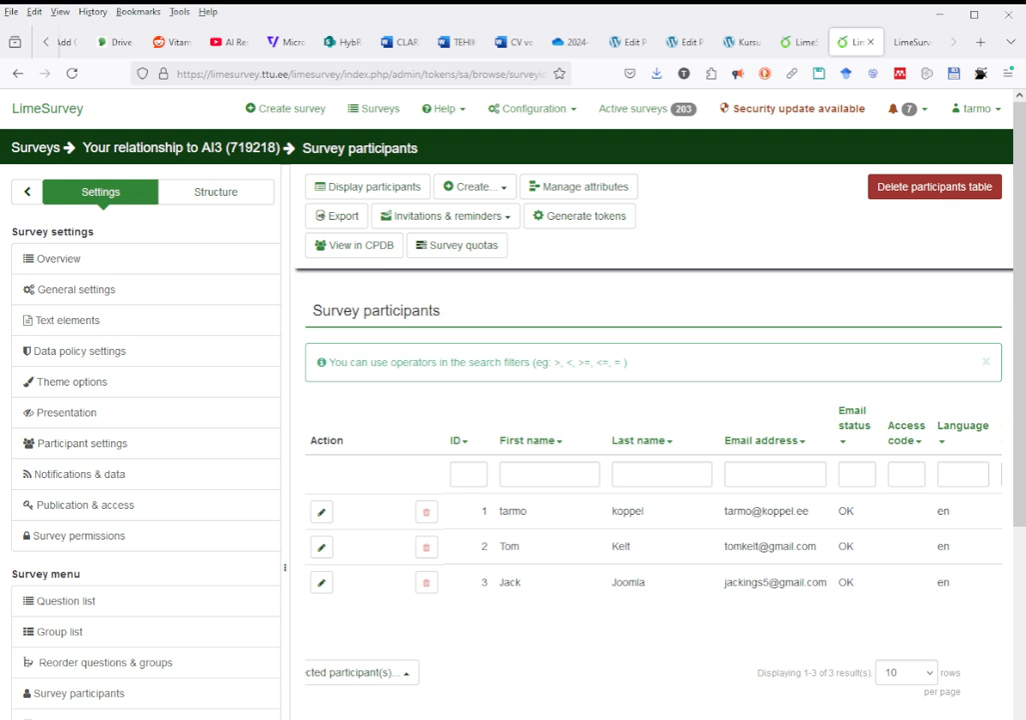
scroll(892, 558, right, 1)
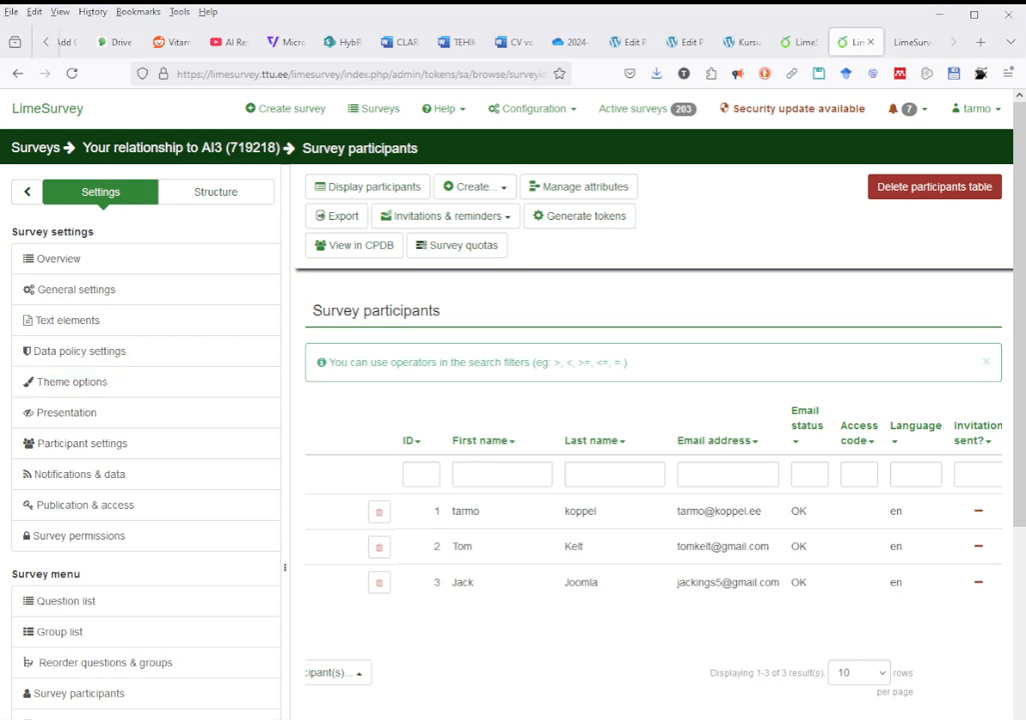
scroll(653, 545, left, 2)
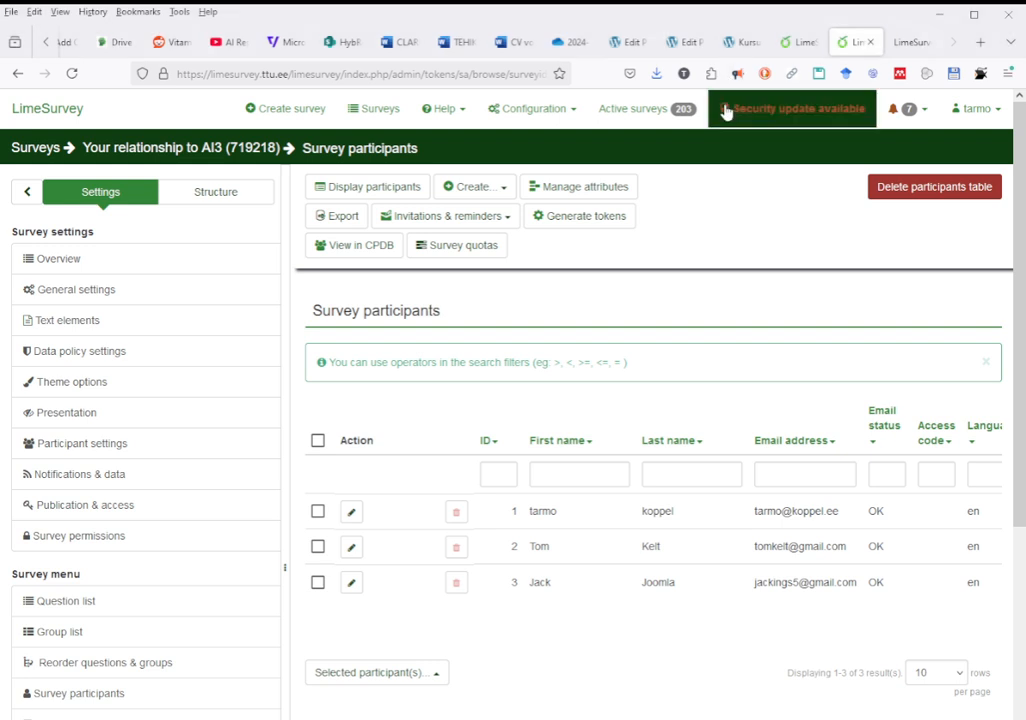
- Generate access codes for the three participants lacking one and acknowledge the 3 created codes
click(585, 218)
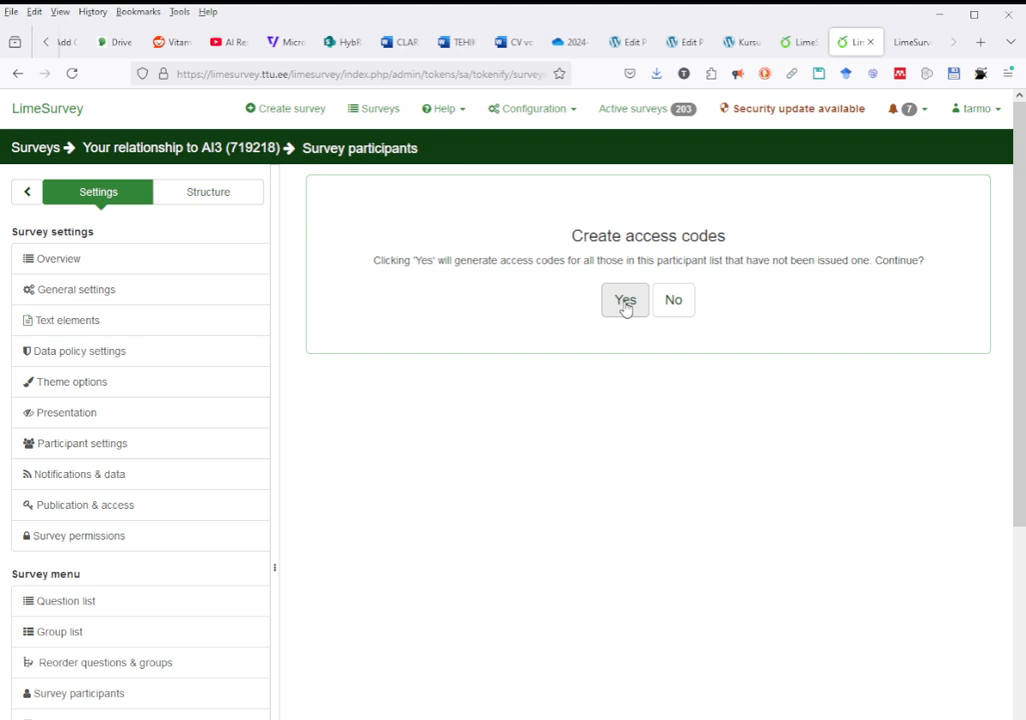
click(624, 303)
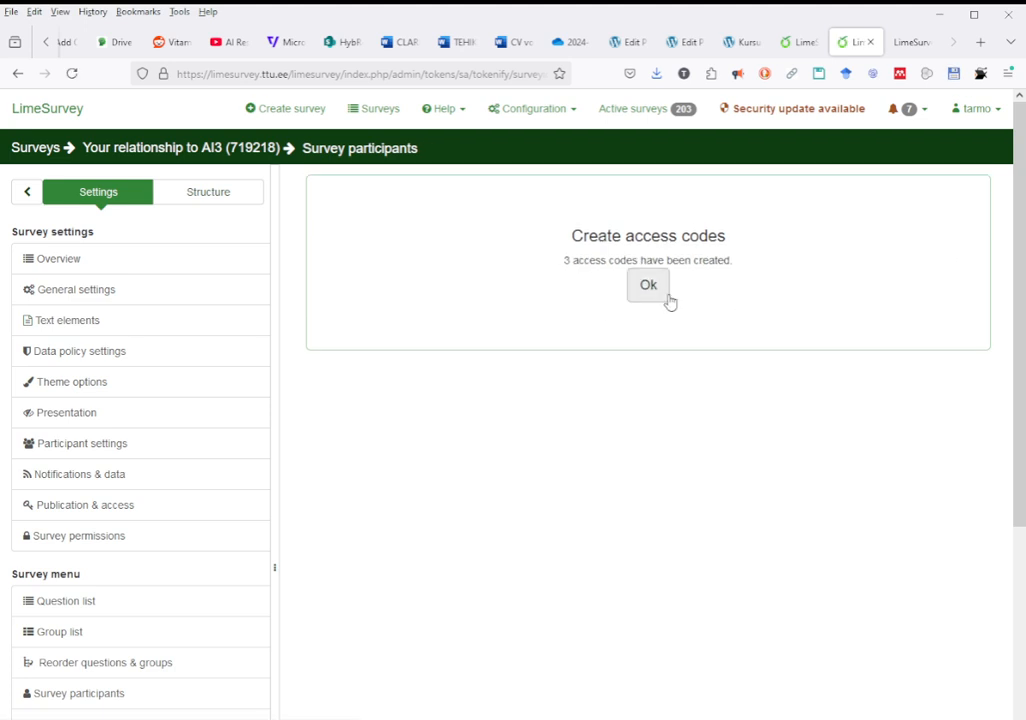
click(649, 284)
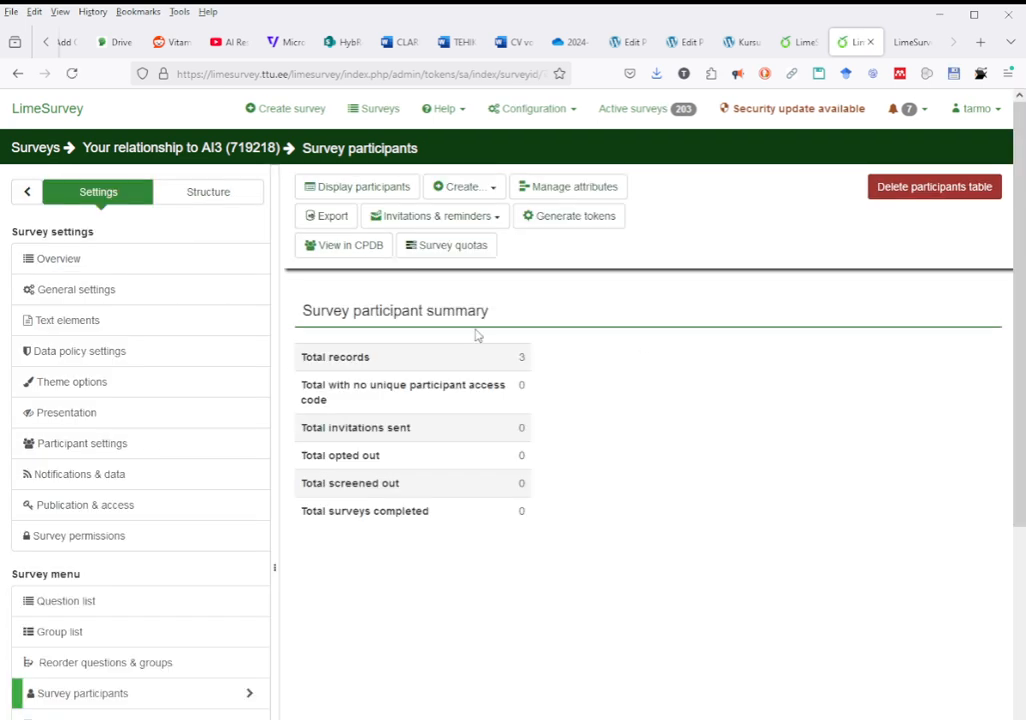
- Display the participant list to check each of the three participants' new access code
scroll(163, 557, down, 1)
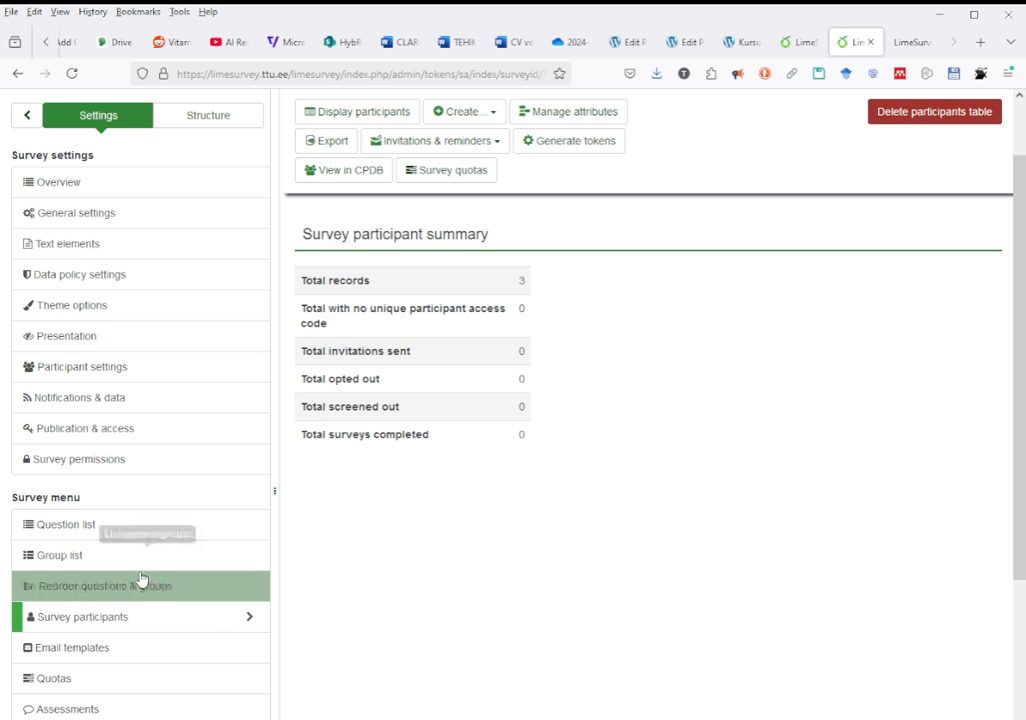
scroll(298, 504, up, 1)
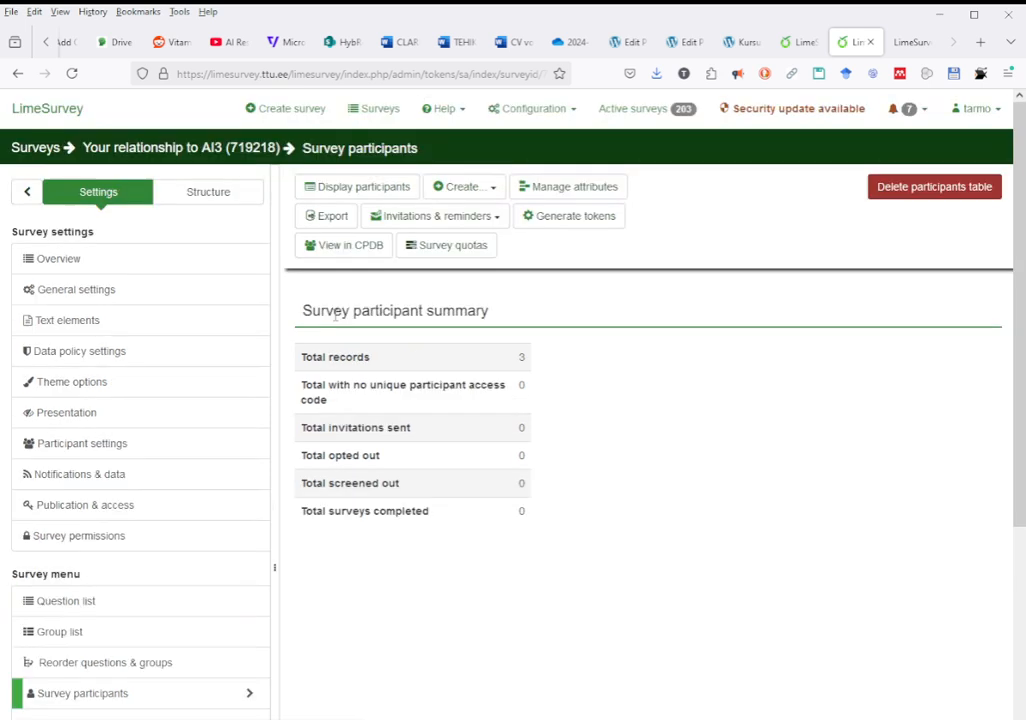
click(340, 190)
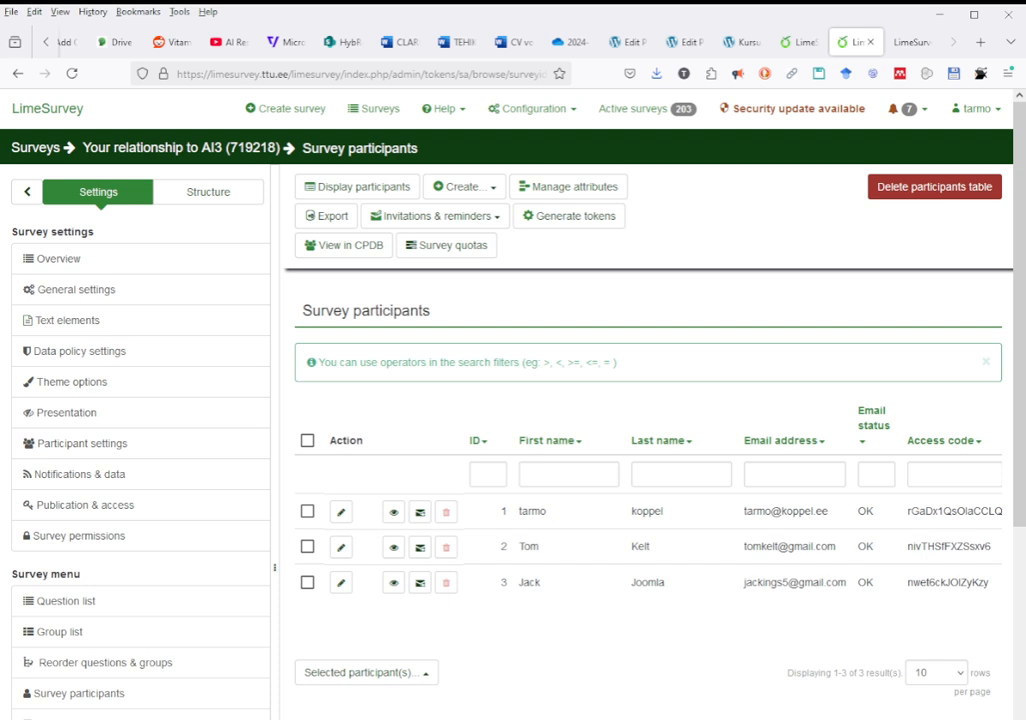
scroll(648, 540, right, 1)
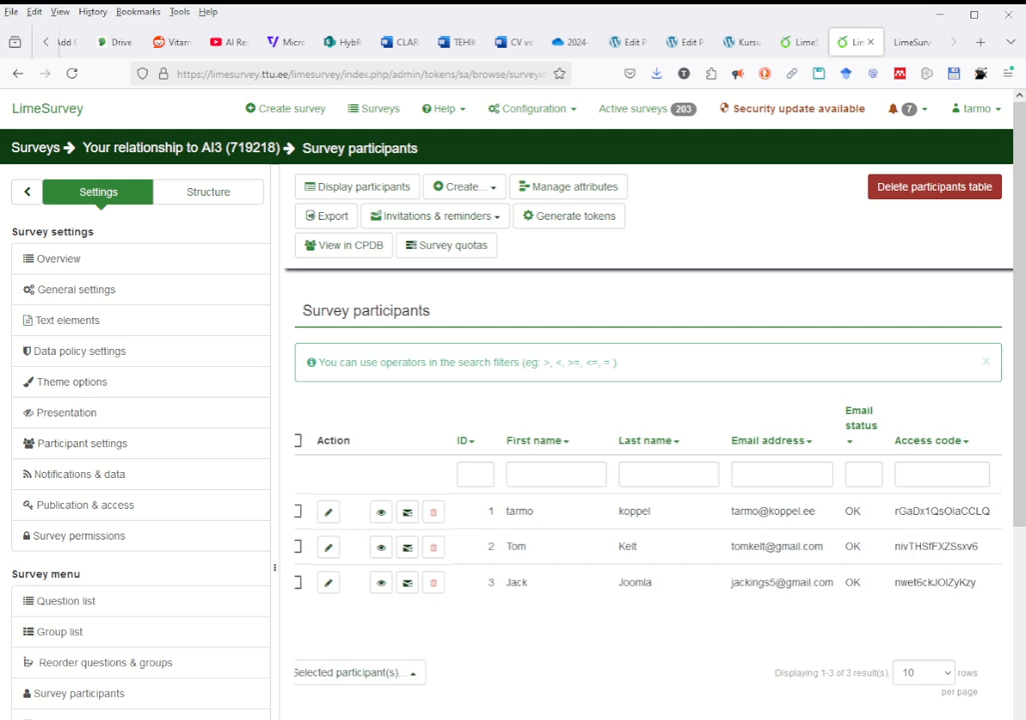